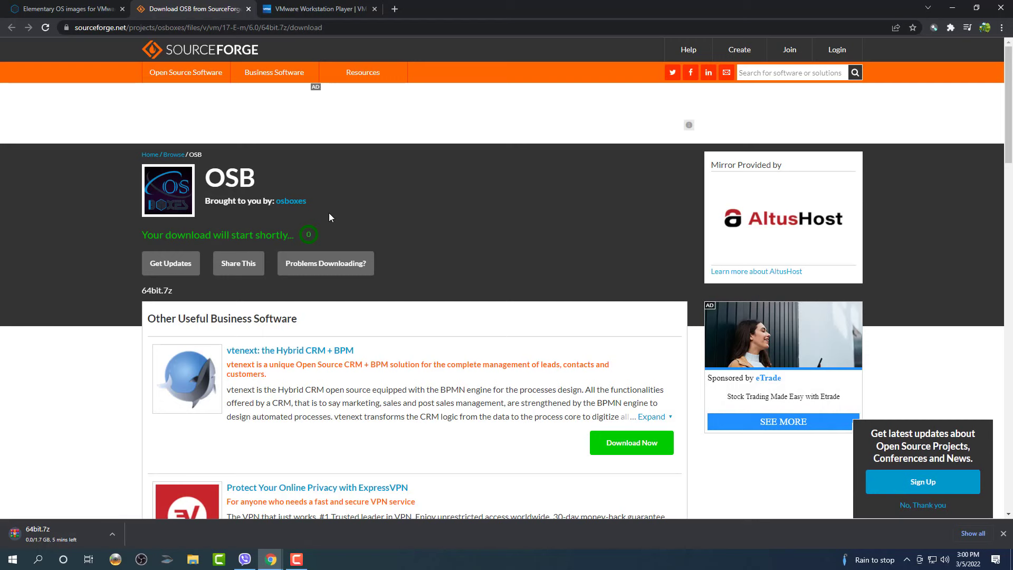
Download VMware Workstation 16.2.2 Player for Windows 64-bit from the VMware website
click(281, 9)
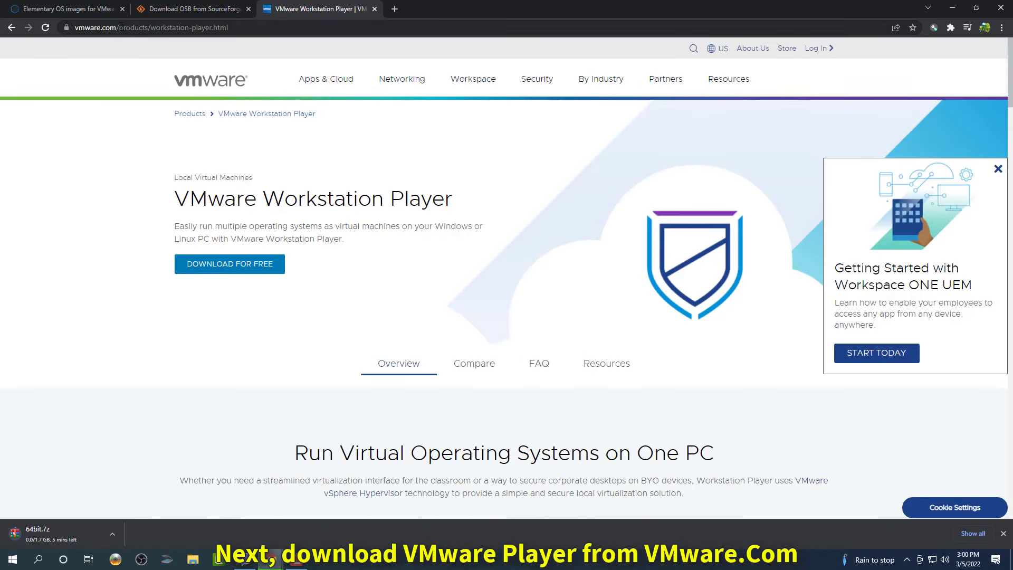
click(242, 25)
click(138, 196)
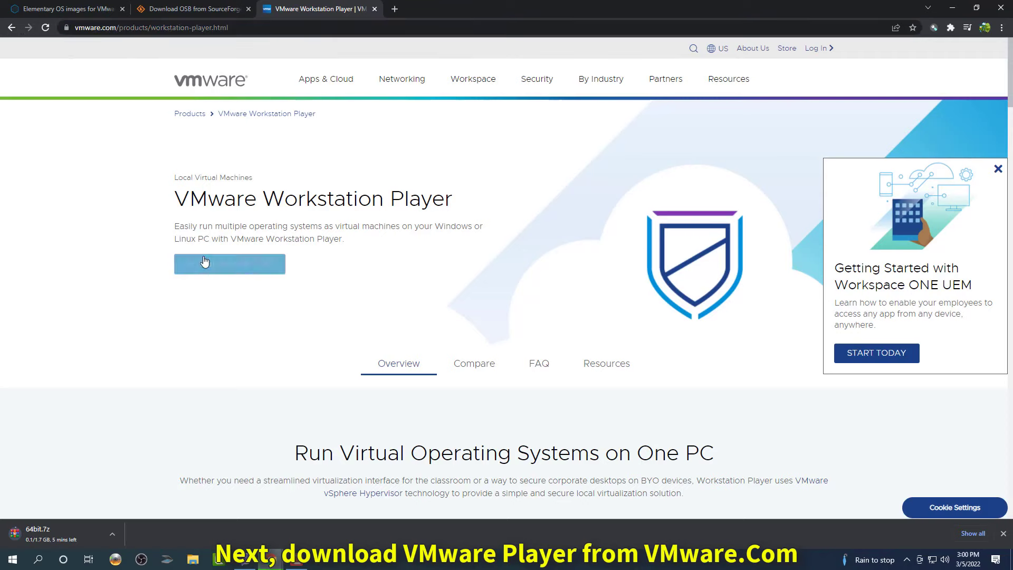
click(209, 265)
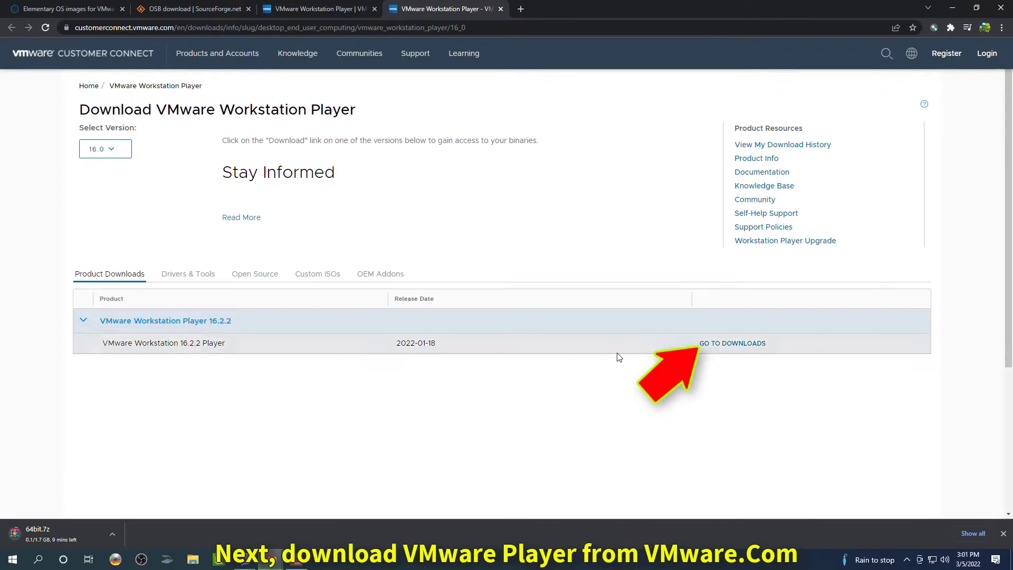
click(713, 344)
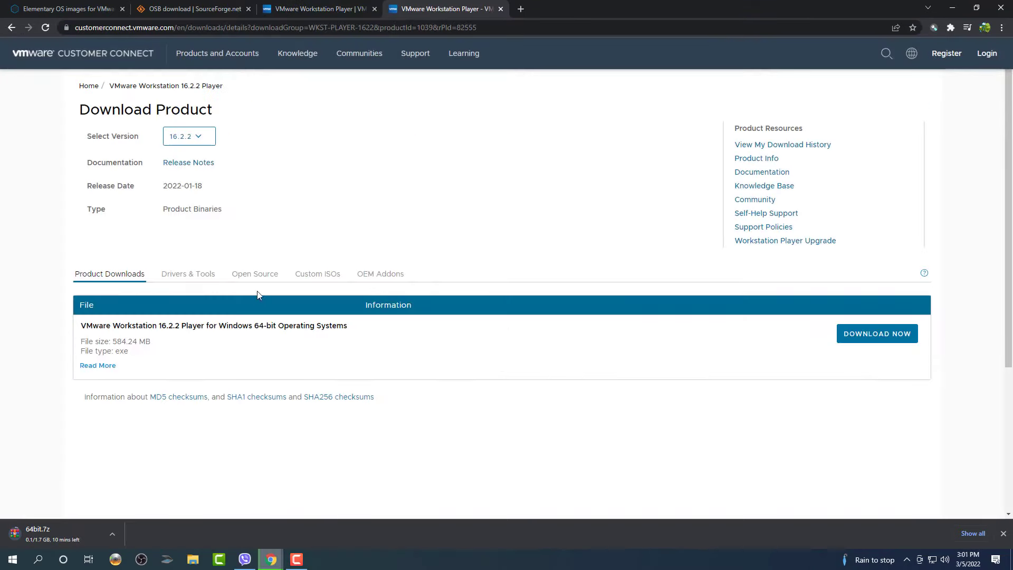
click(860, 333)
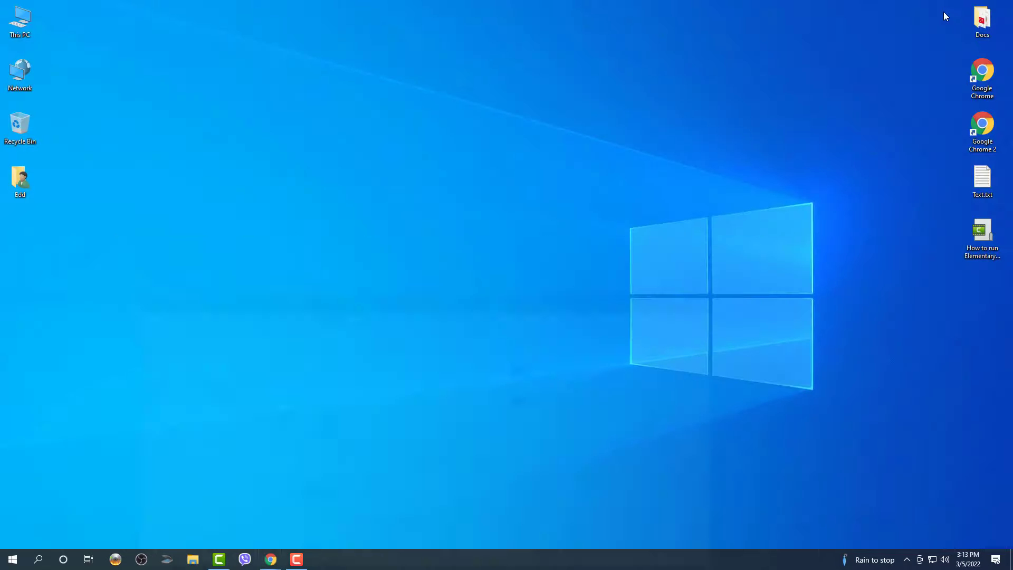
Open the Downloads folder from This PC in a restored, non-maximized File Explorer window
double_click(20, 21)
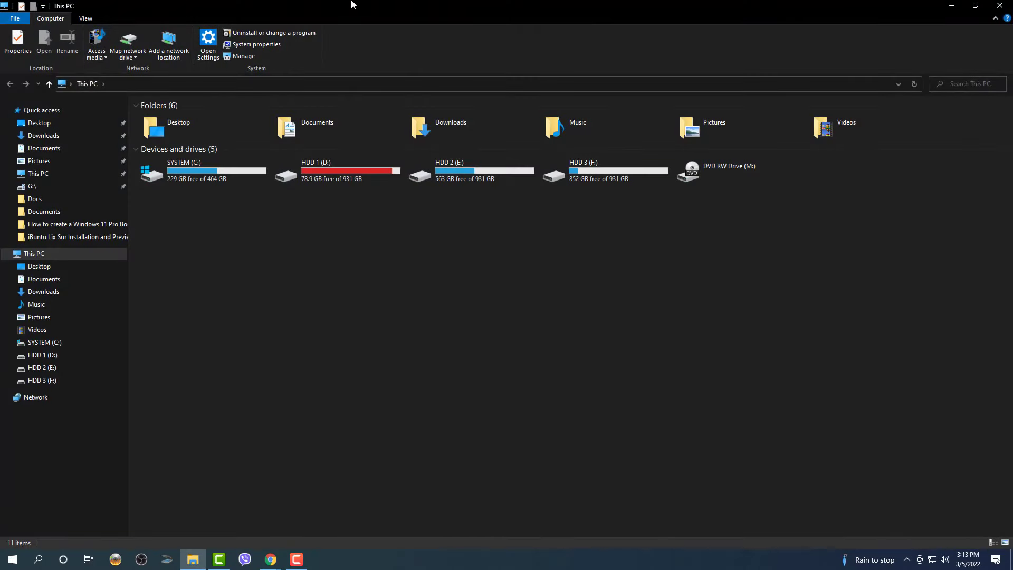
double_click(313, 12)
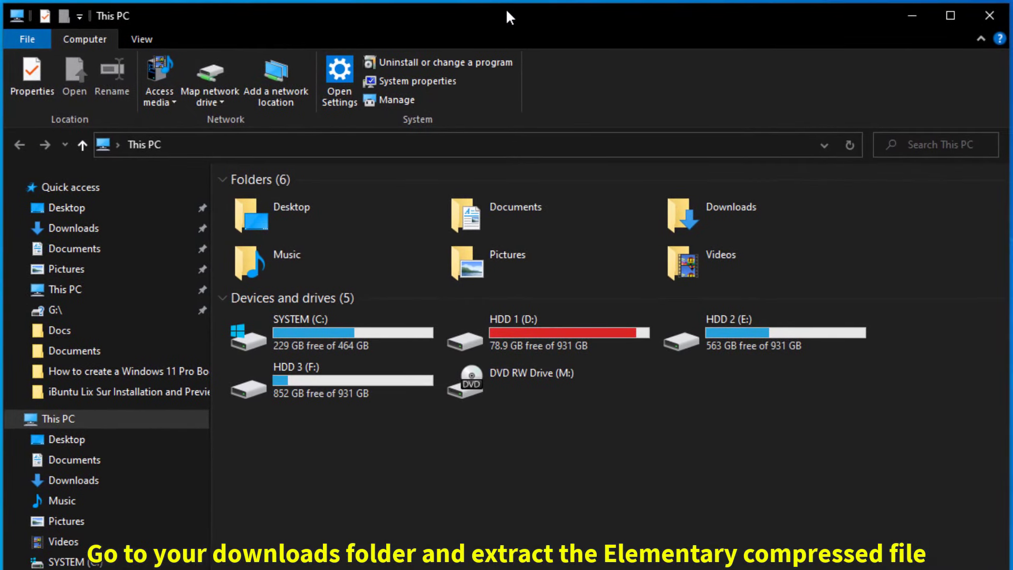
double_click(739, 206)
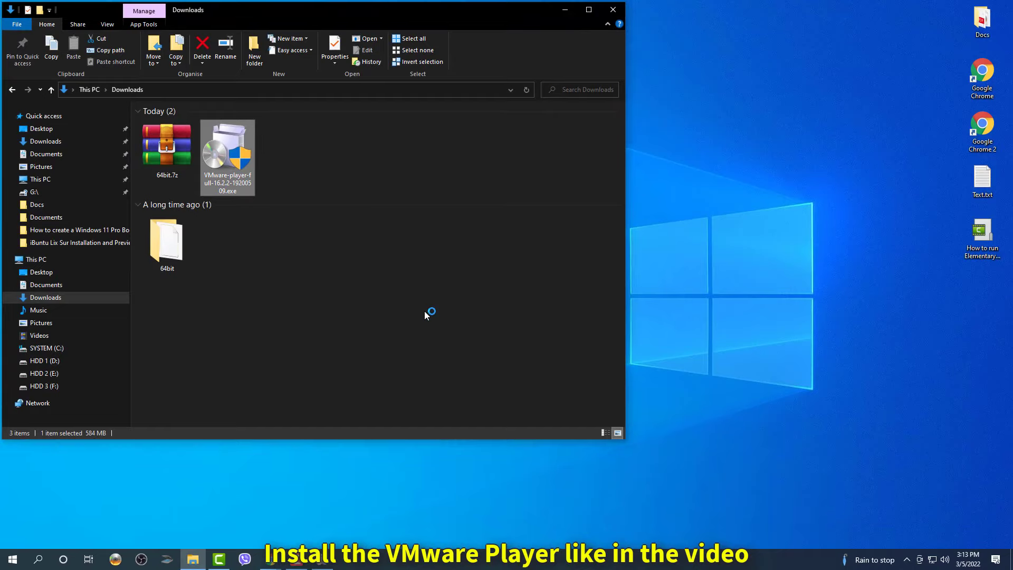
Install VMware Workstation 16 Player, accepting the license terms and keeping the console tools in PATH and the Desktop and Start Menu shortcuts
click(613, 13)
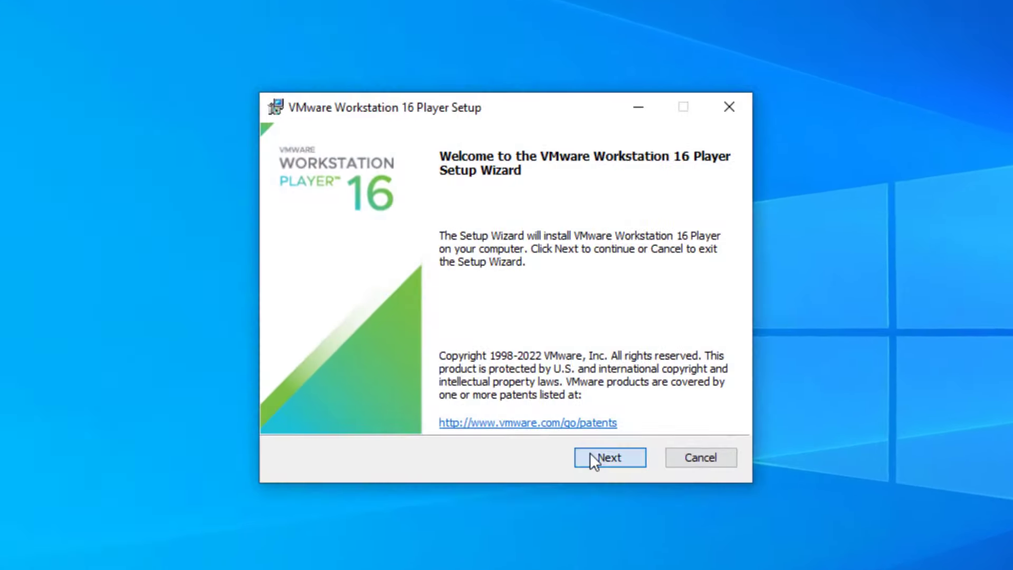
click(591, 456)
click(439, 416)
click(607, 457)
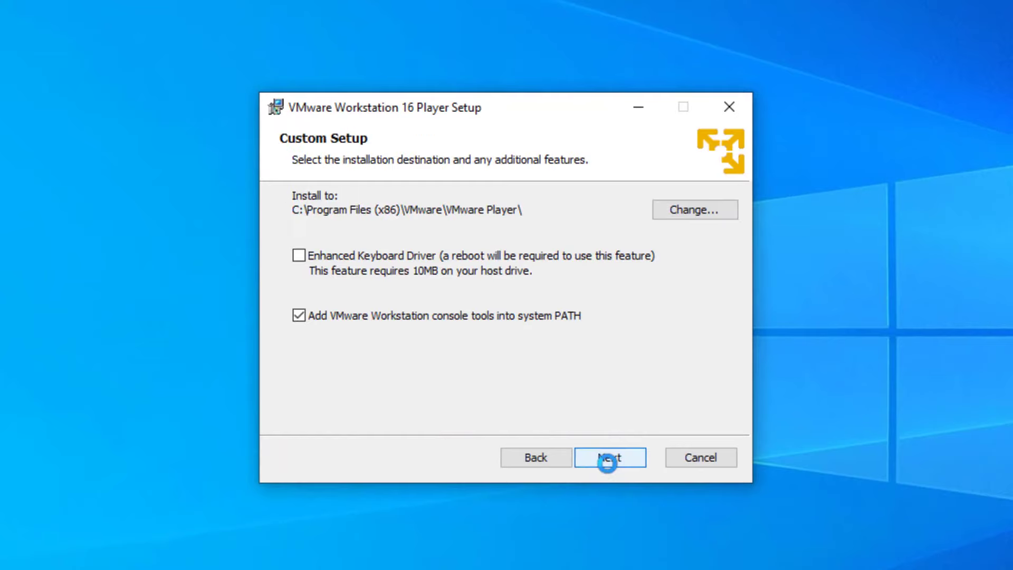
click(602, 457)
click(605, 456)
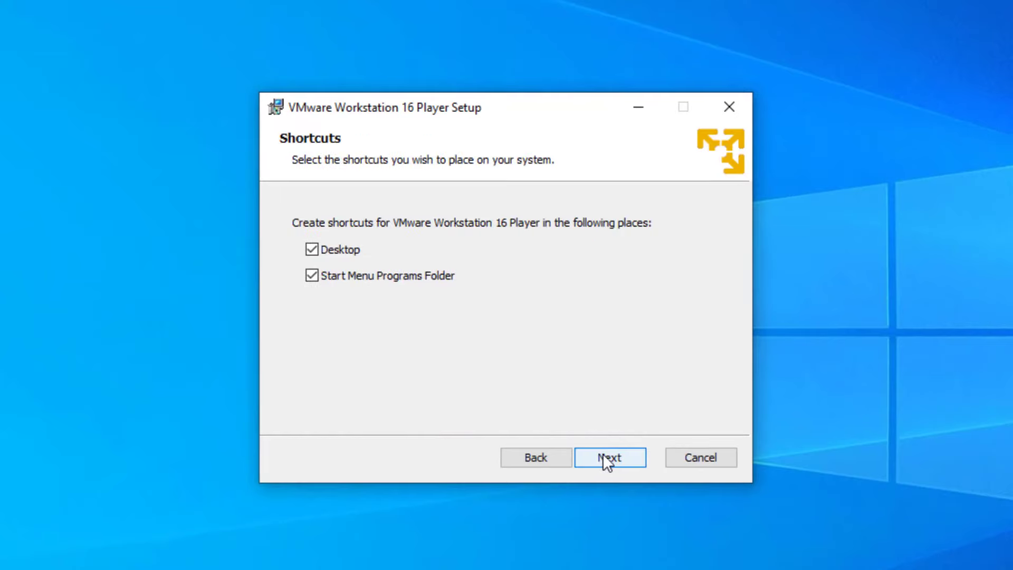
click(607, 458)
click(606, 458)
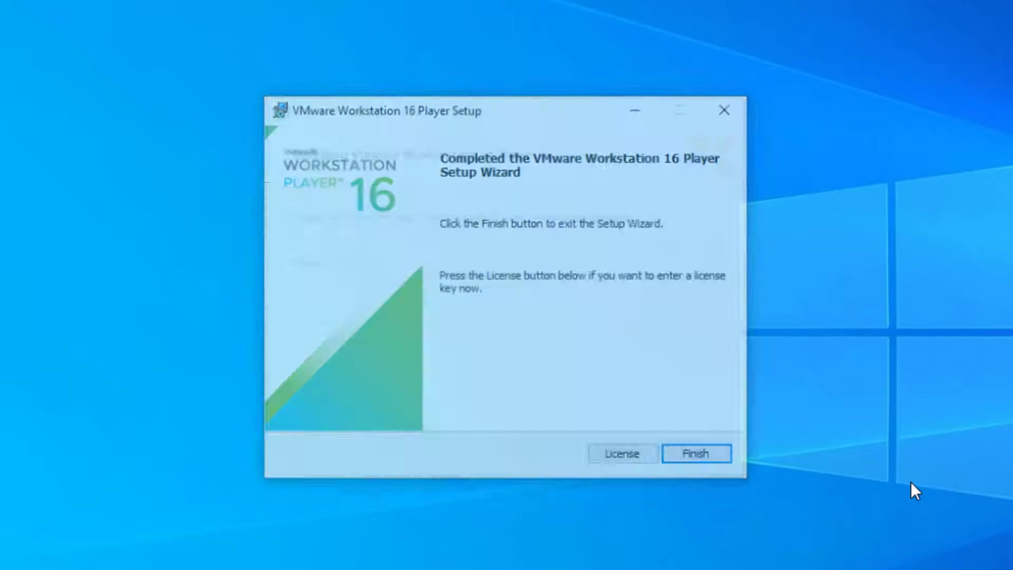
click(726, 458)
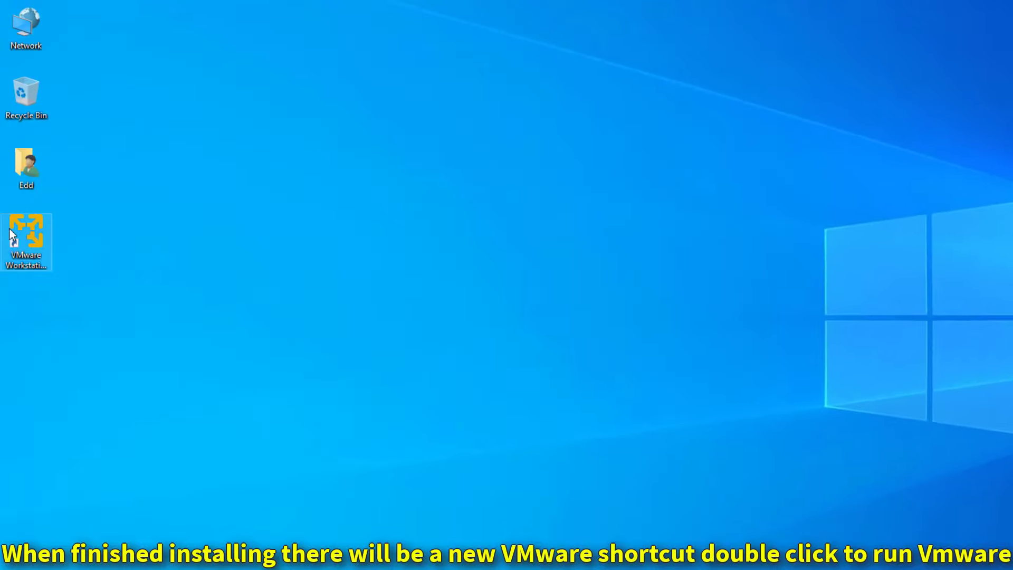
Launch VMware Player and create a Linux virtual machine named ElementaryOS, version Other Linux 5.x kernel 64-bit, with an 8 GB disk split into multiple files
double_click(13, 236)
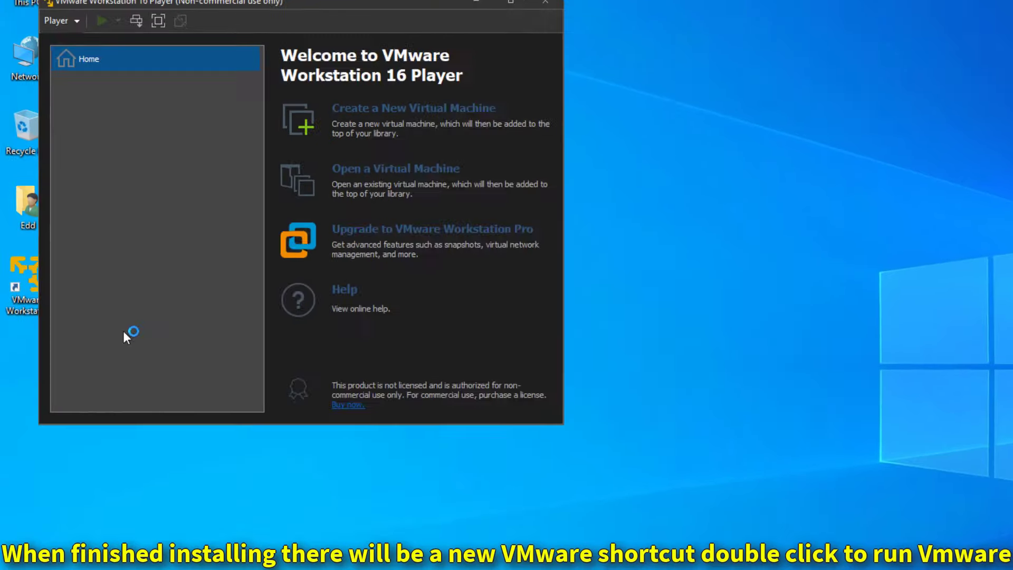
click(396, 193)
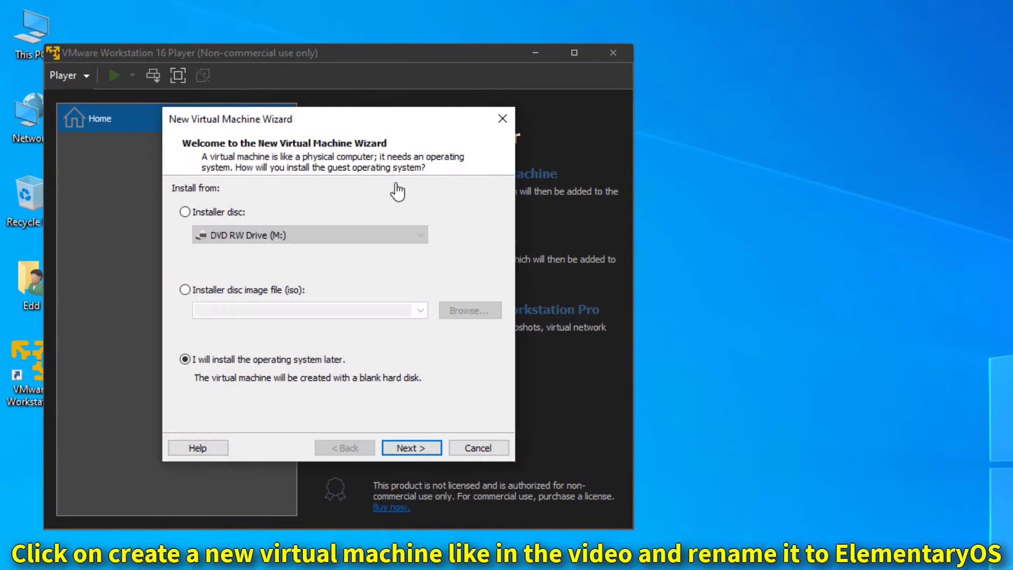
click(406, 448)
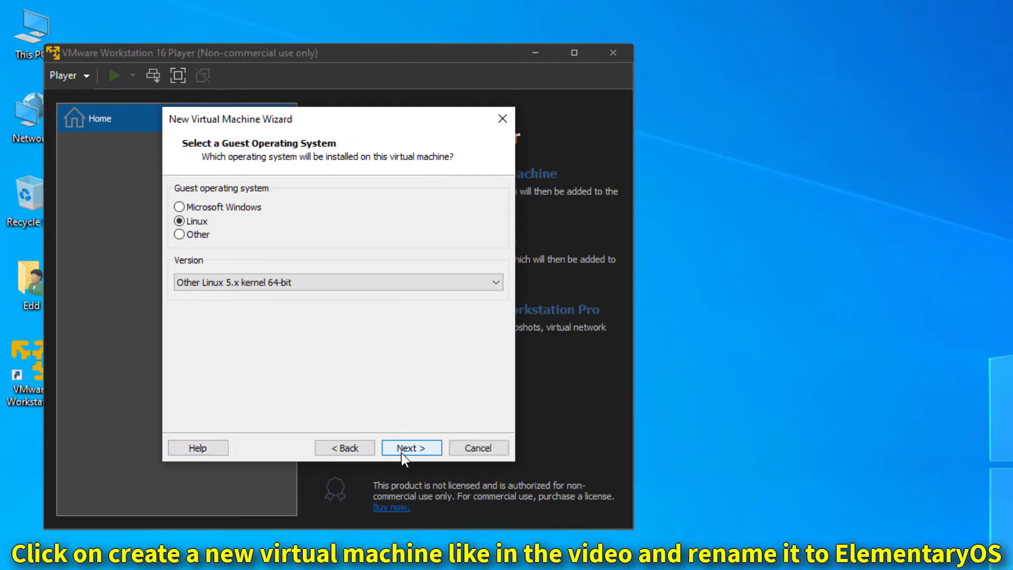
click(403, 451)
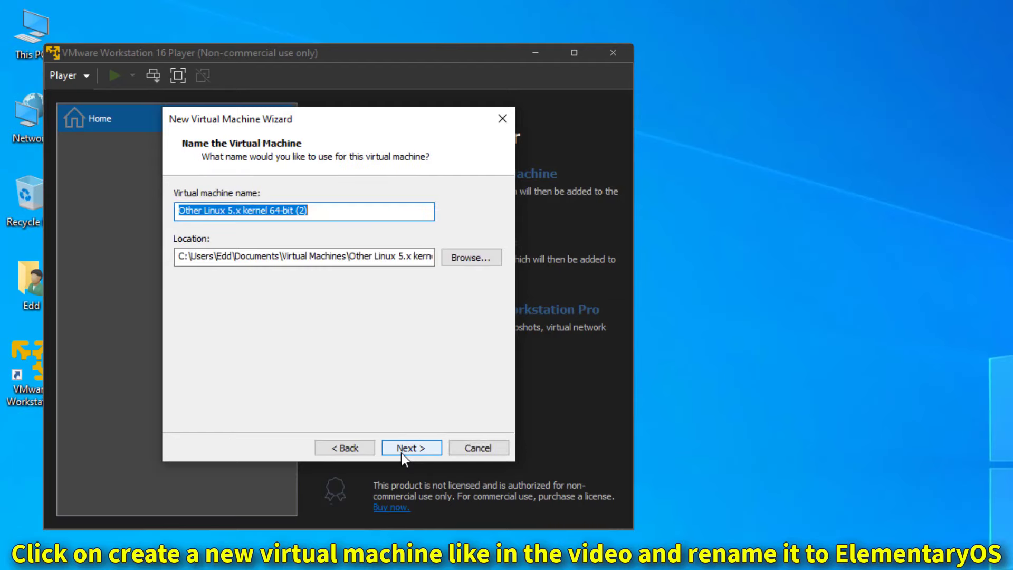
text(ElementaryOS)
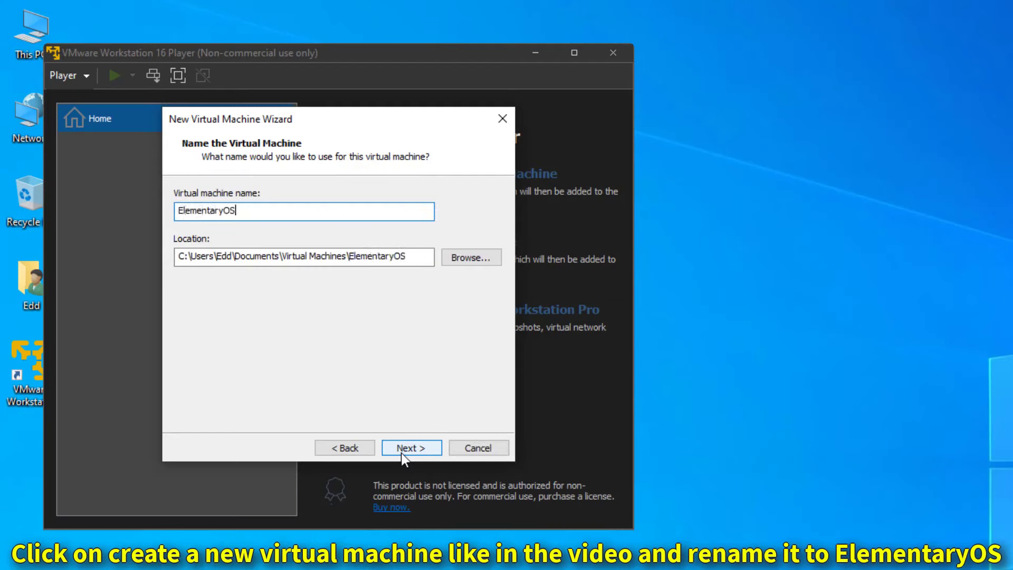
click(402, 452)
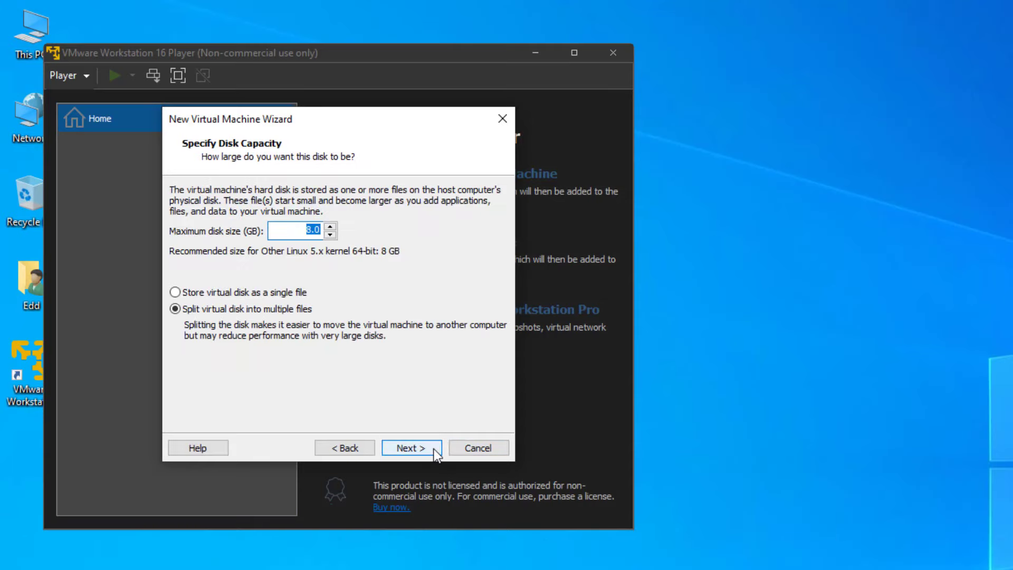
click(391, 450)
click(399, 448)
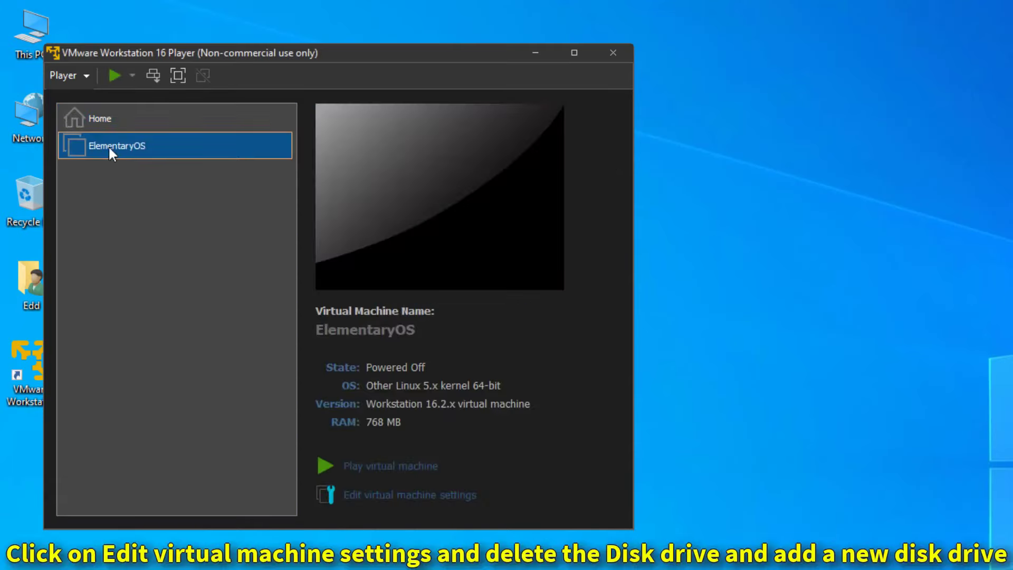
Remove the hard disk from the ElementaryOS virtual machine's hardware settings
click(410, 495)
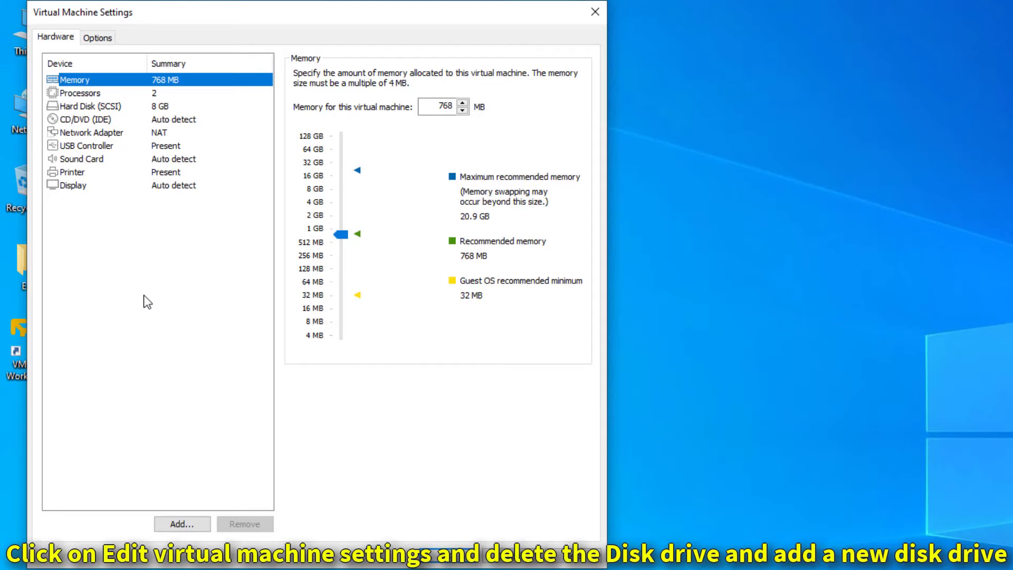
click(111, 108)
click(244, 524)
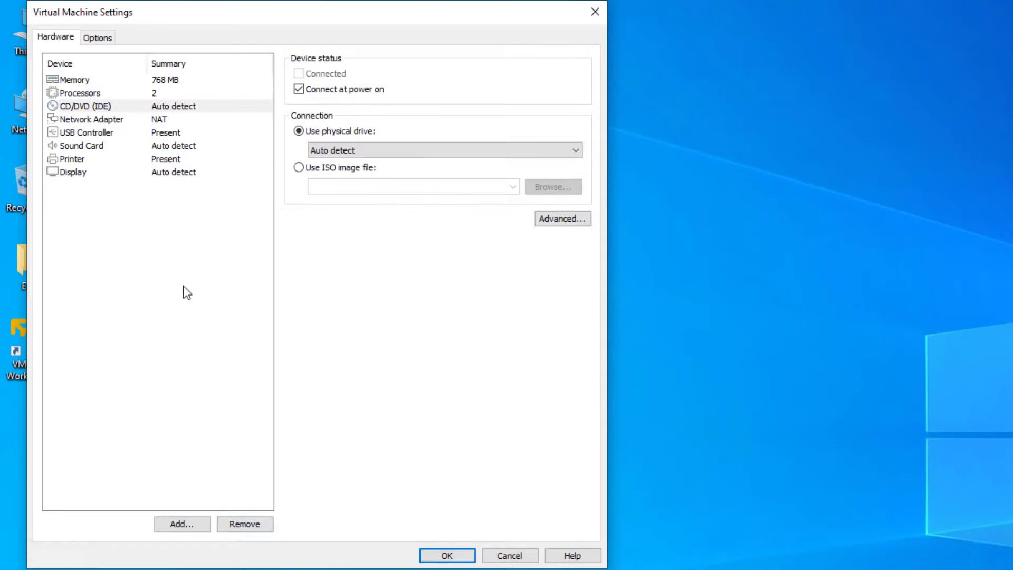
Add the existing virtual disk Elementary OS 6.0 (64bit).vmdk from Downloads\64bit as a hard disk, keeping its existing format
click(186, 530)
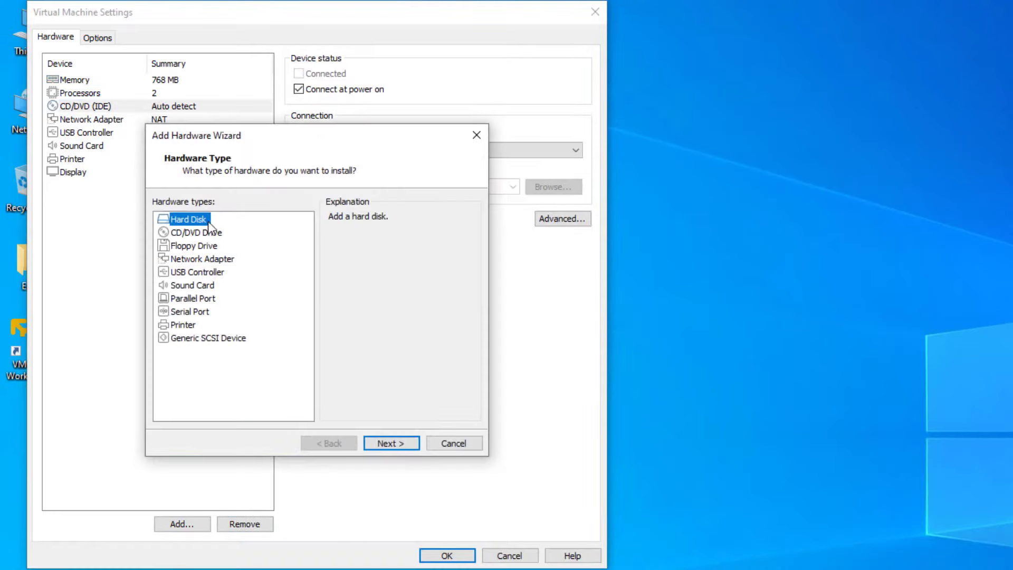
click(375, 445)
click(374, 443)
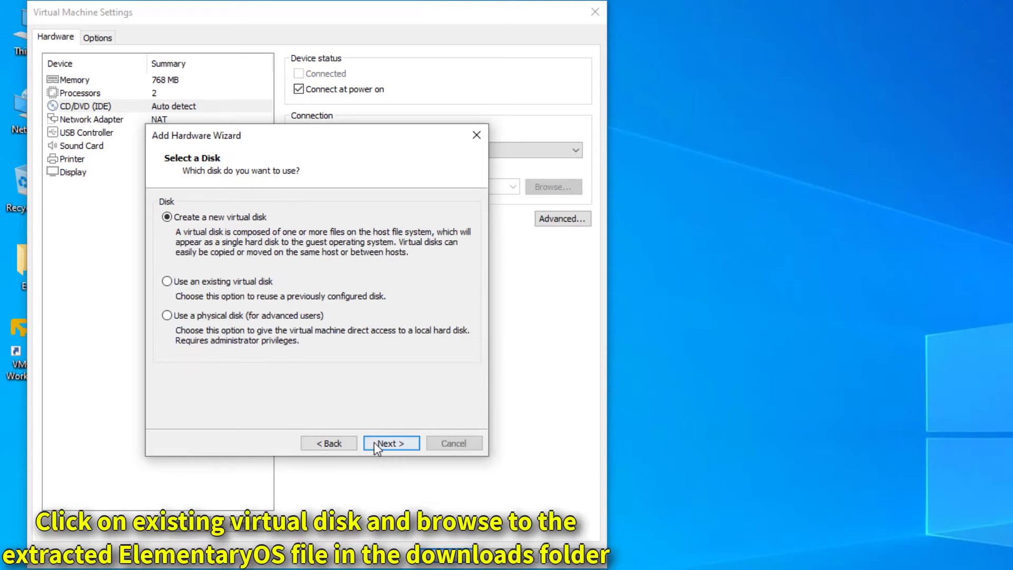
click(168, 281)
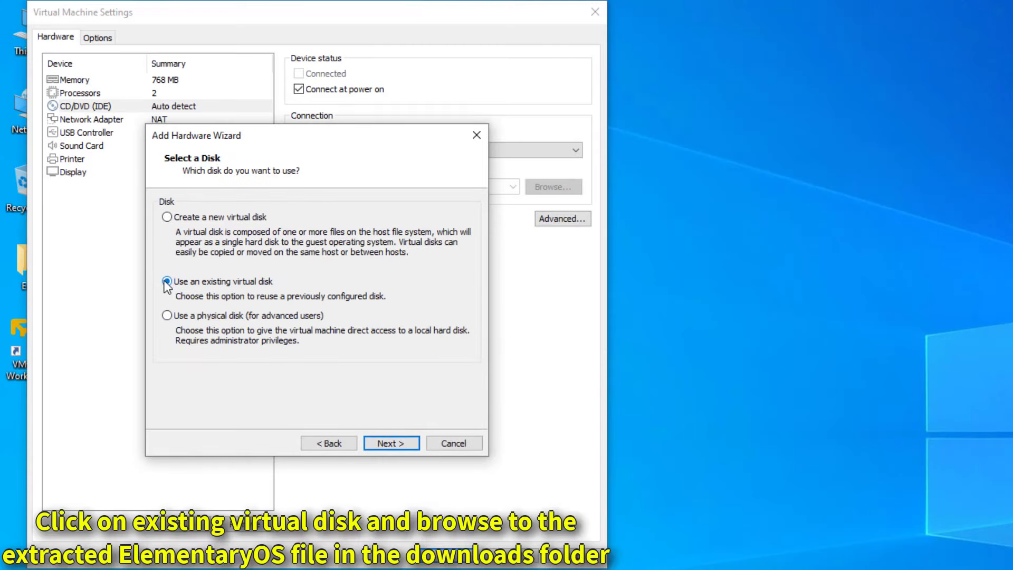
click(380, 443)
click(442, 219)
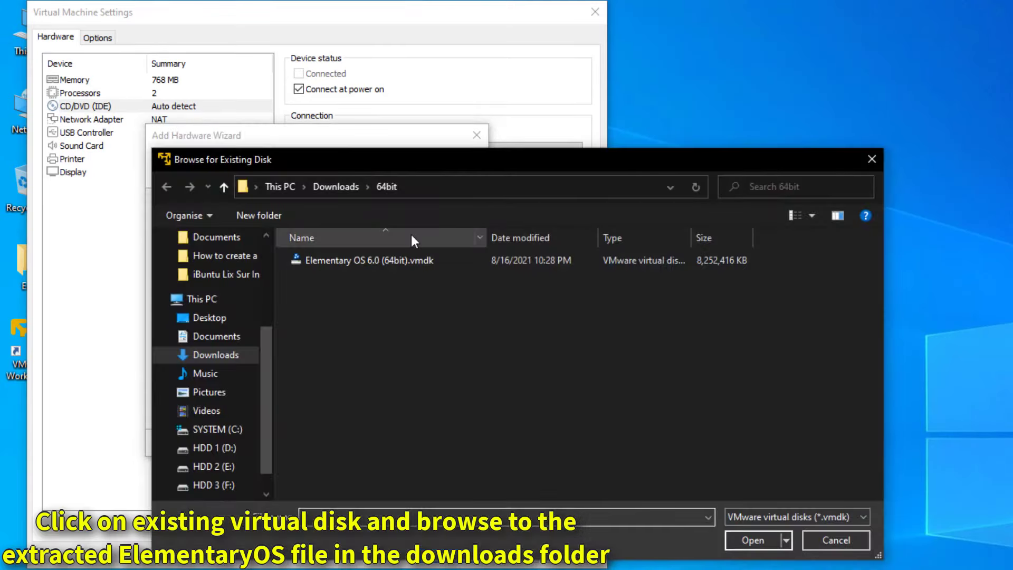
click(360, 259)
click(729, 541)
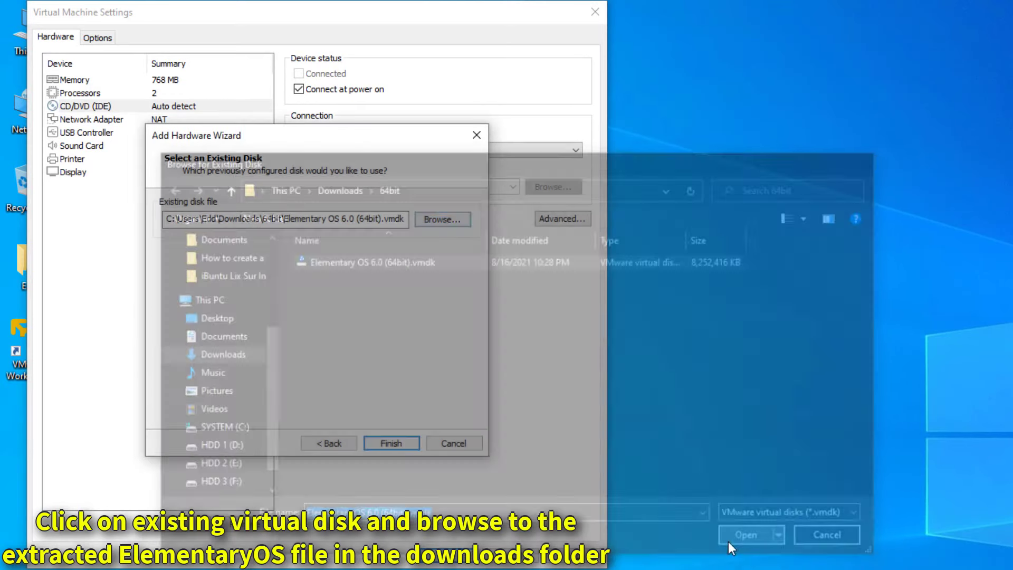
click(402, 443)
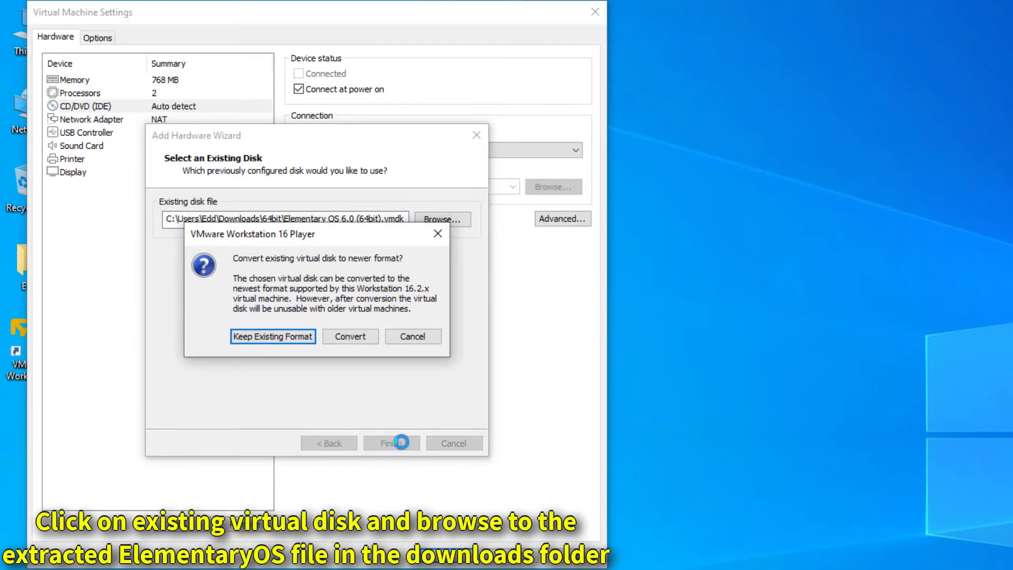
click(284, 336)
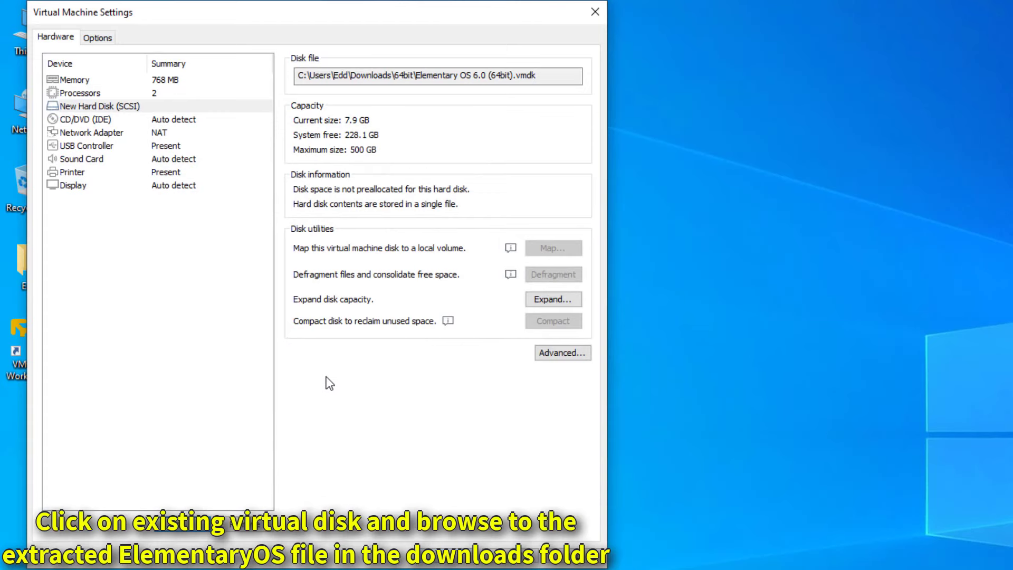
Set the virtual machine's memory to 4096 MB
click(162, 80)
double_click(433, 108)
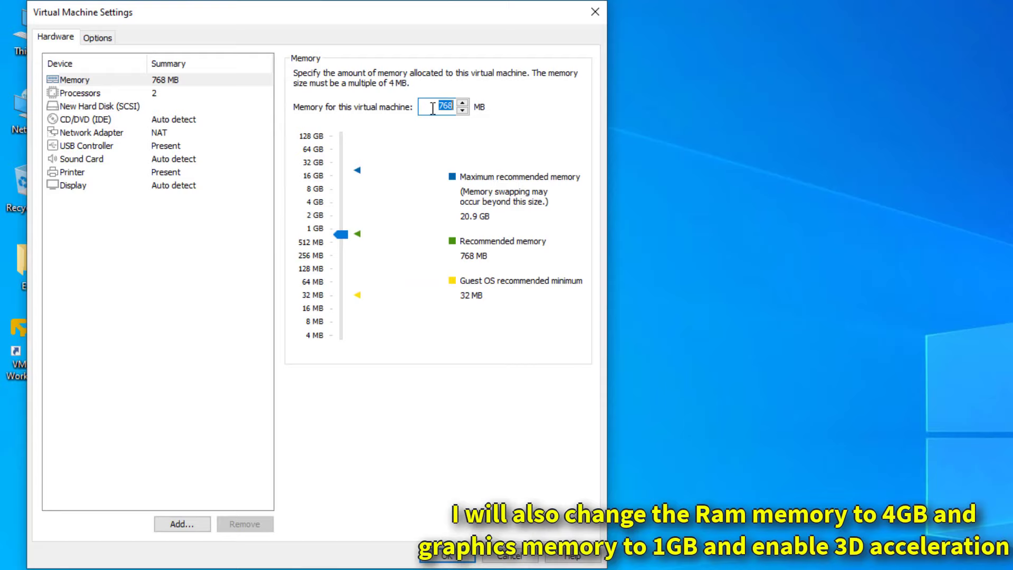
drag(342, 235, 352, 207)
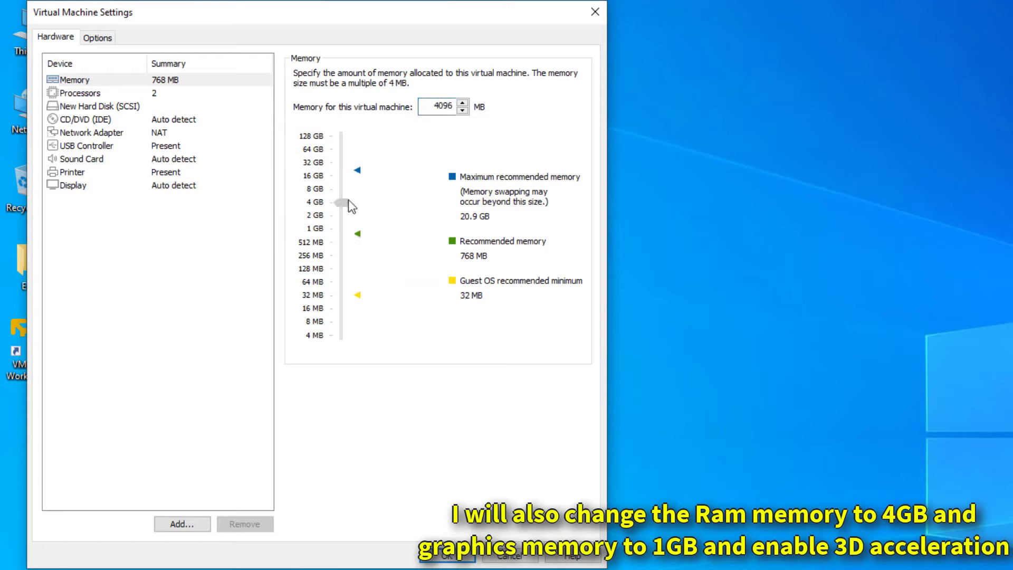
Review the virtual machine's processor, CD/DVD, network adapter, USB controller, sound card and printer settings
click(141, 98)
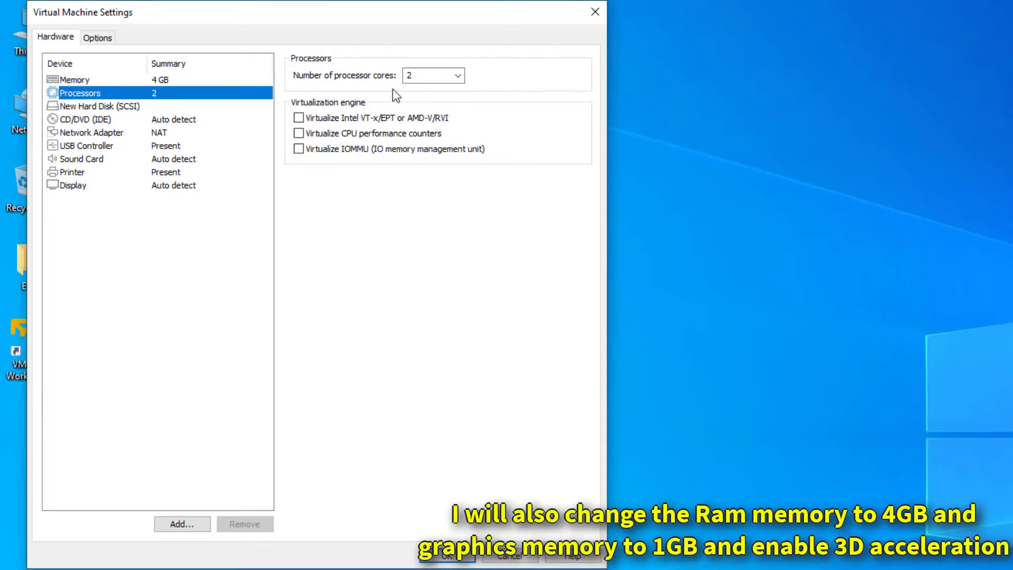
click(179, 122)
click(165, 131)
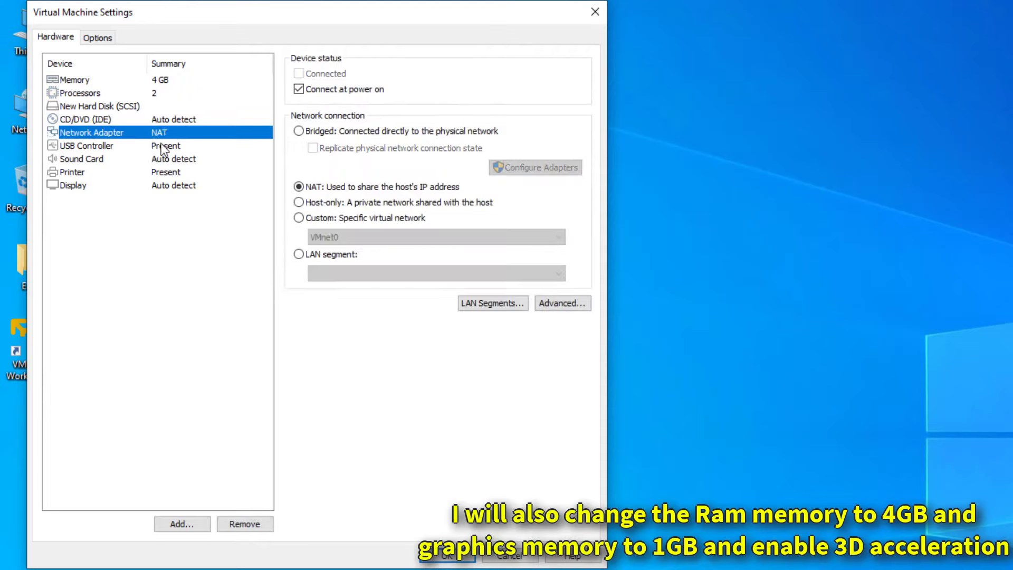
click(161, 145)
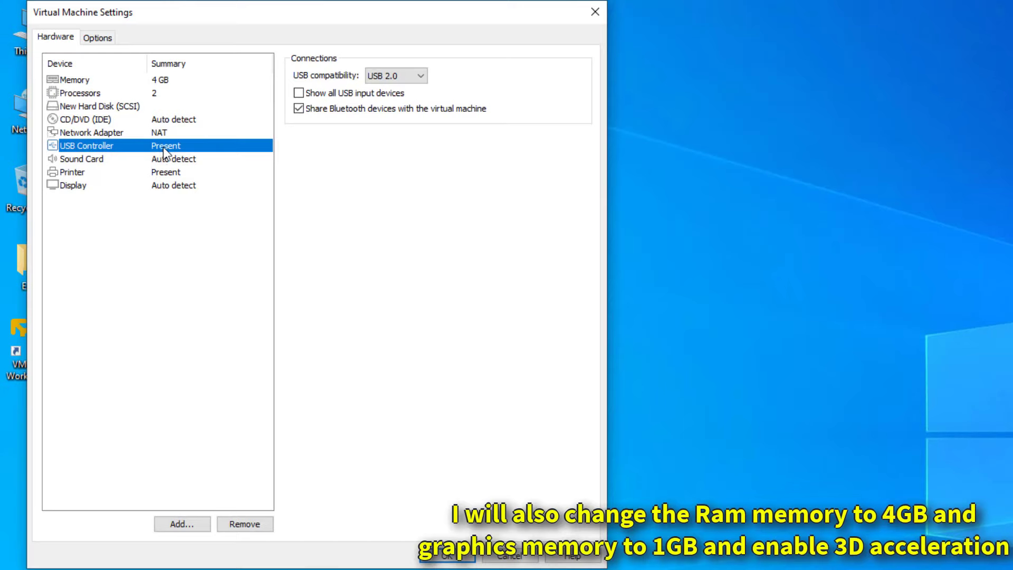
click(179, 162)
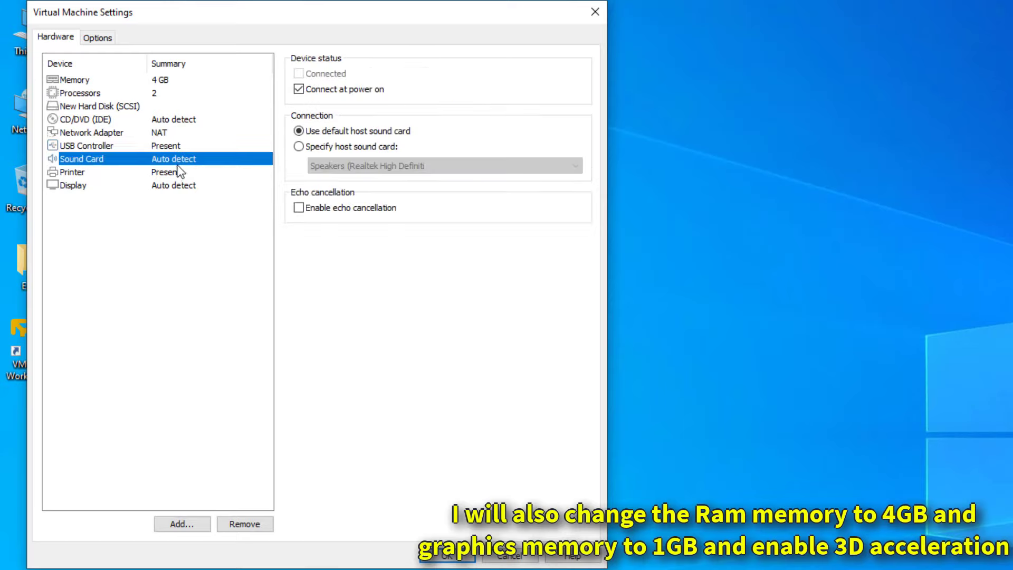
click(174, 173)
Enable 3D graphics acceleration for the display, set the graphics memory to 1 GB and save the virtual machine settings
click(163, 186)
click(299, 74)
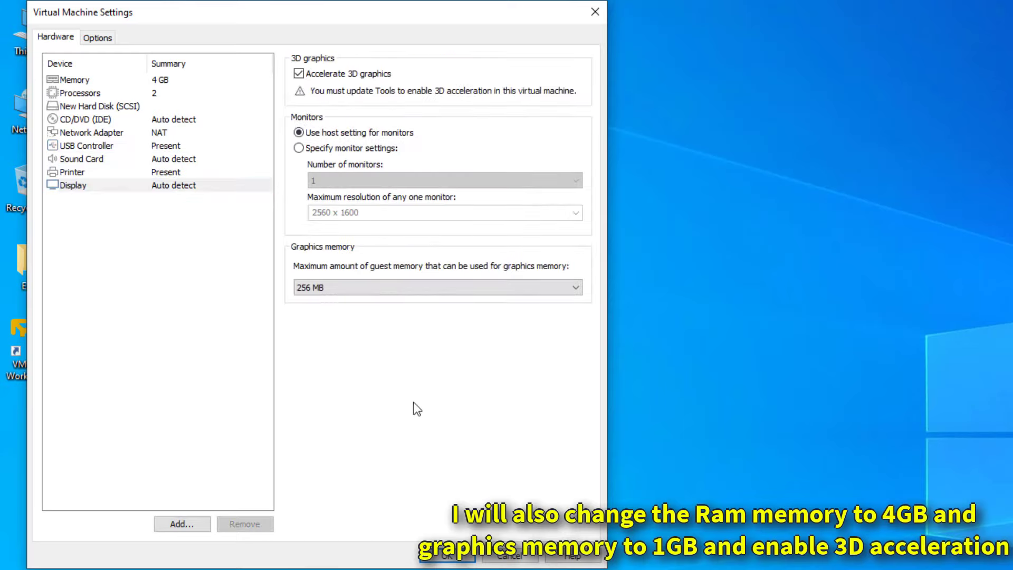
click(354, 289)
click(344, 362)
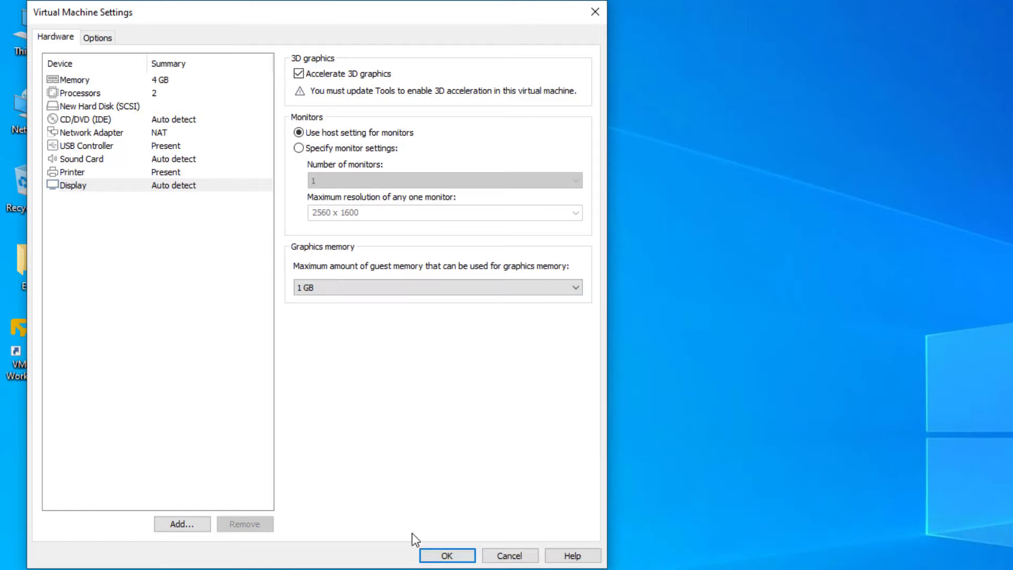
click(422, 554)
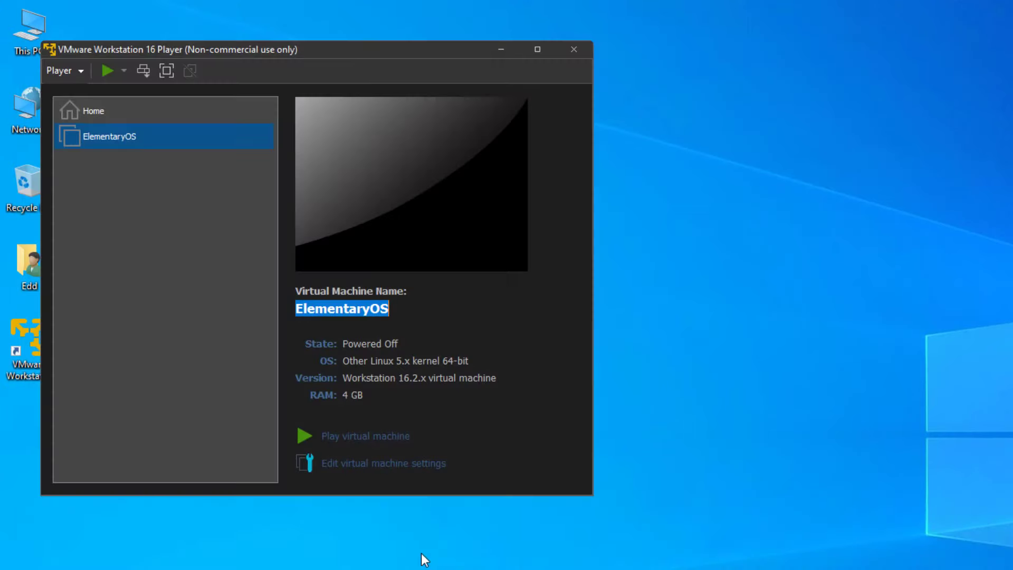
Start the ElementaryOS virtual machine and look up the image's login credentials on the Elementary OS download page in Chrome
click(400, 436)
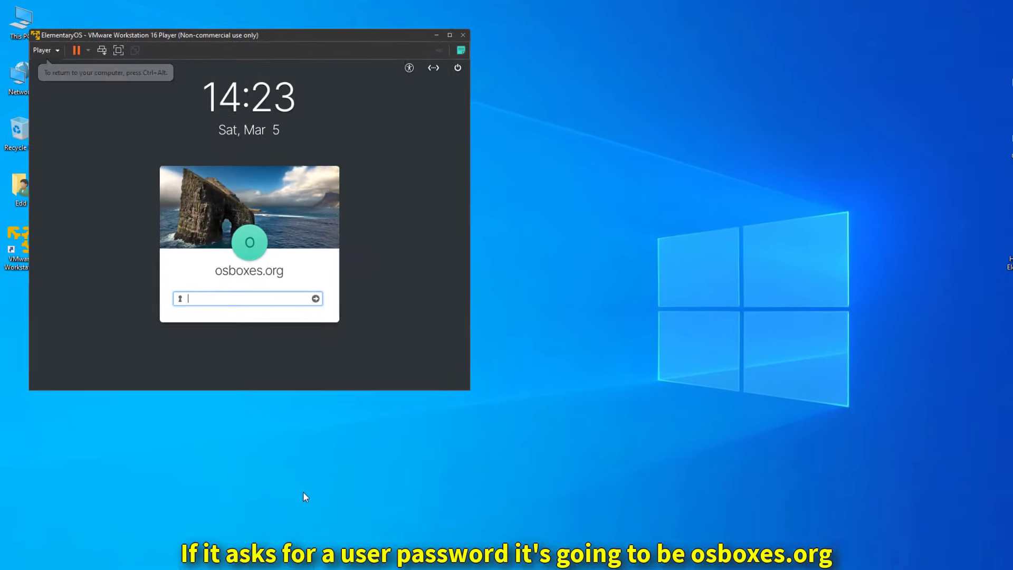
mouse_move(269, 560)
click(385, 515)
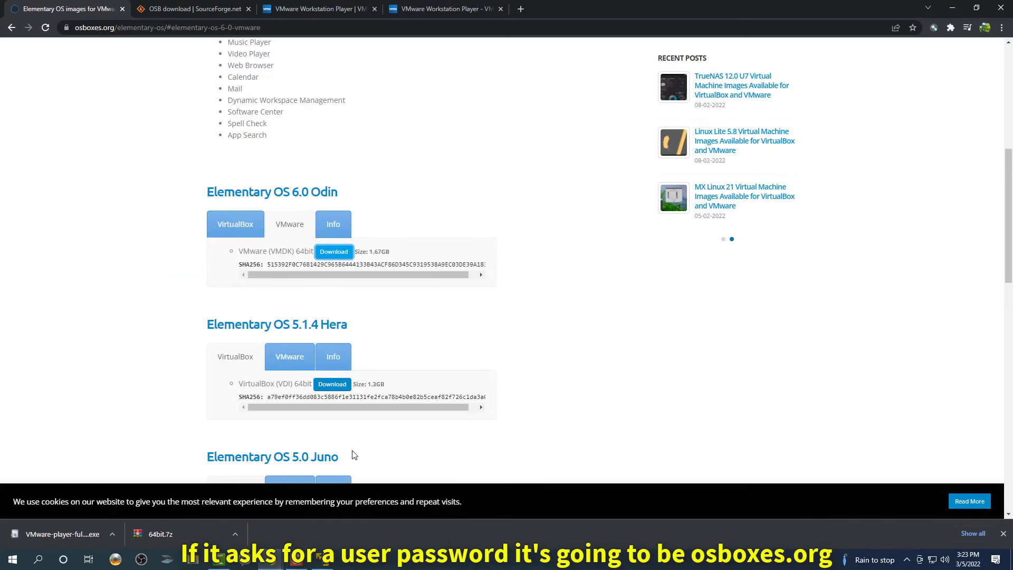
scroll(355, 455, up, 5)
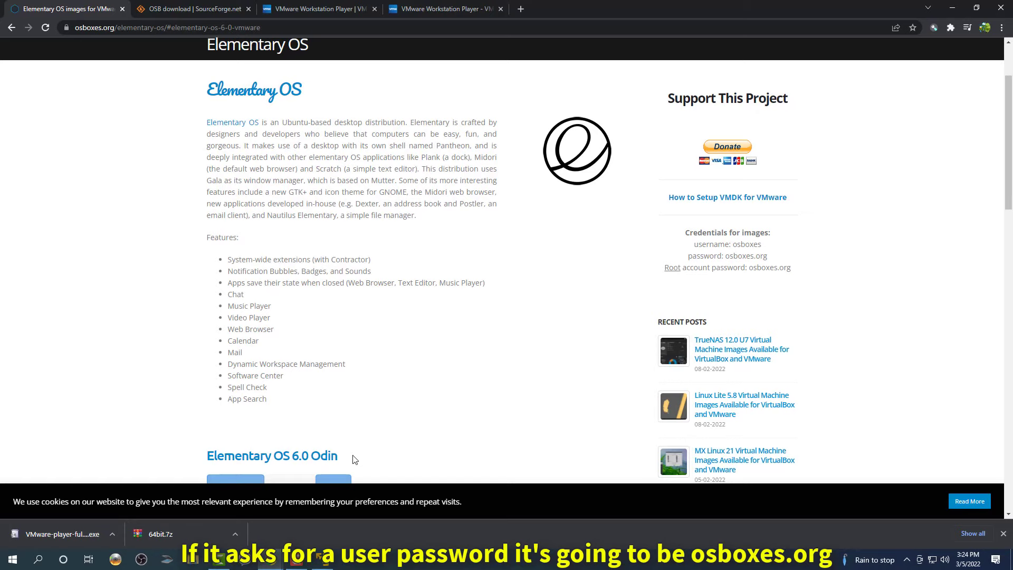
drag(726, 256, 768, 257)
Switch back to VMware Player, sign in to Elementary OS with the account password and minimize the host's Chrome window
click(322, 559)
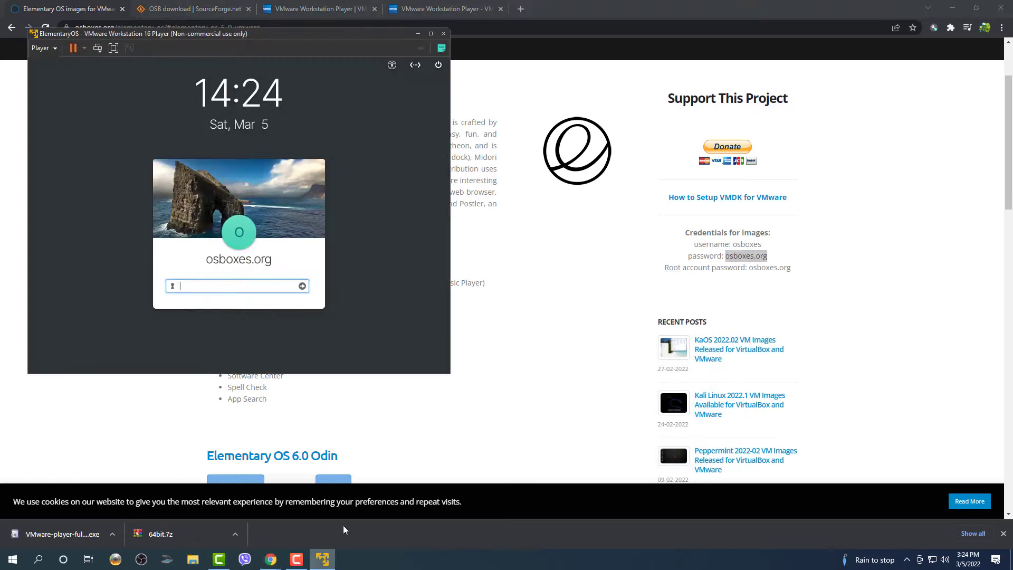
text(osboxes.)
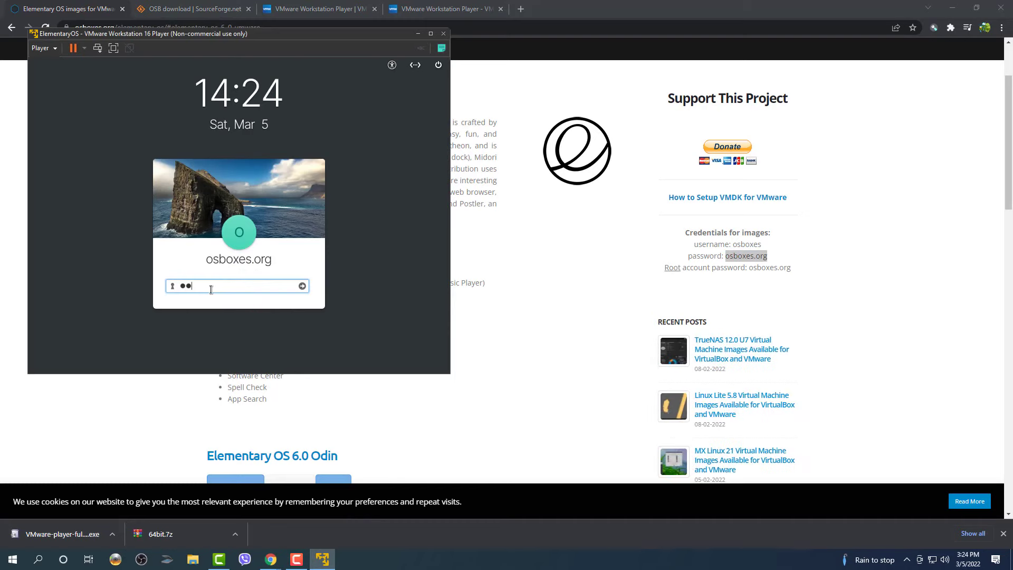
text(org)
key(Return)
click(953, 7)
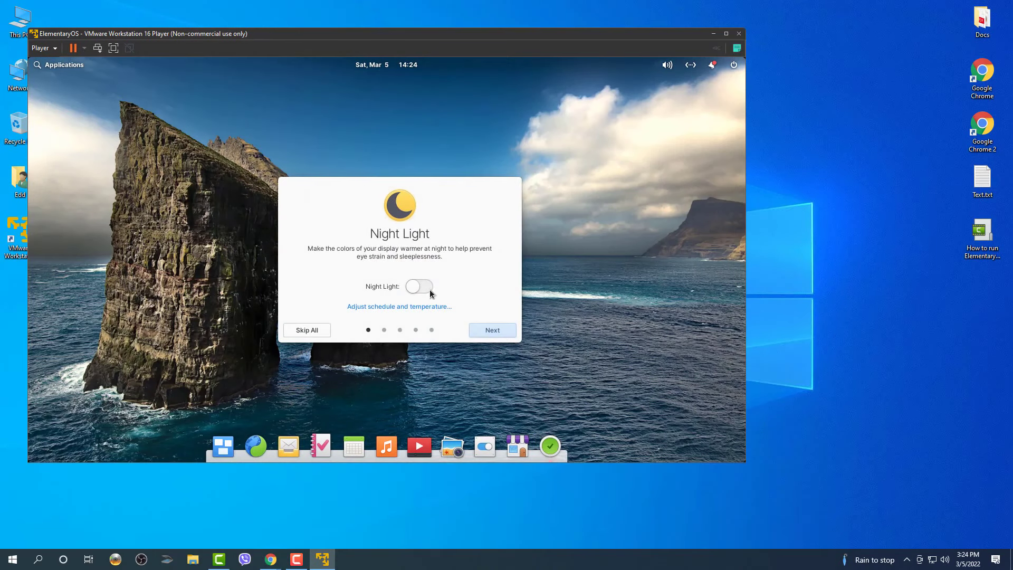
Turn on Night Light and complete the welcome setup, keeping automatic deletion of old temporary files and trashed files
click(428, 288)
click(491, 332)
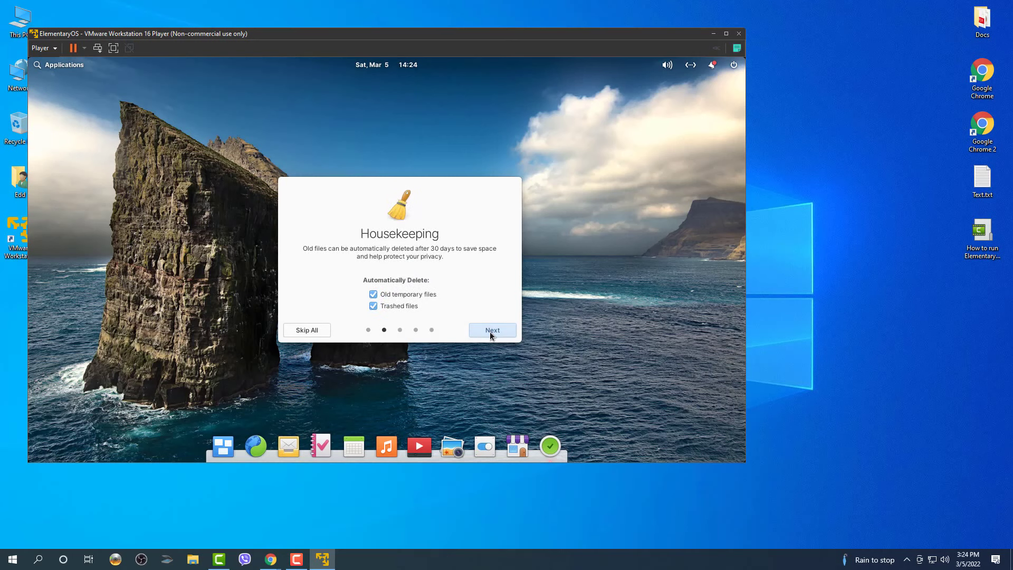
click(490, 332)
click(490, 332)
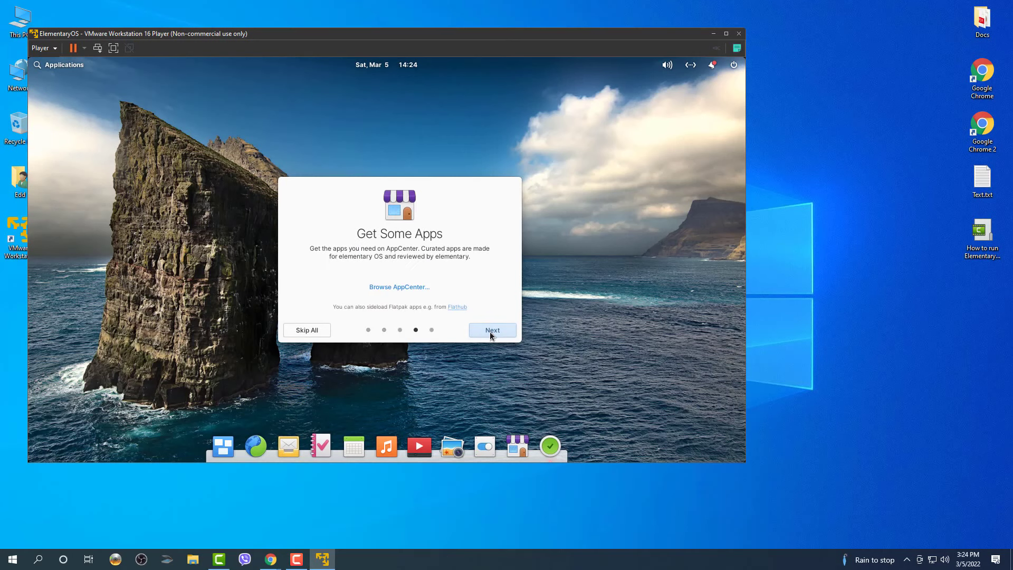
click(490, 332)
click(490, 333)
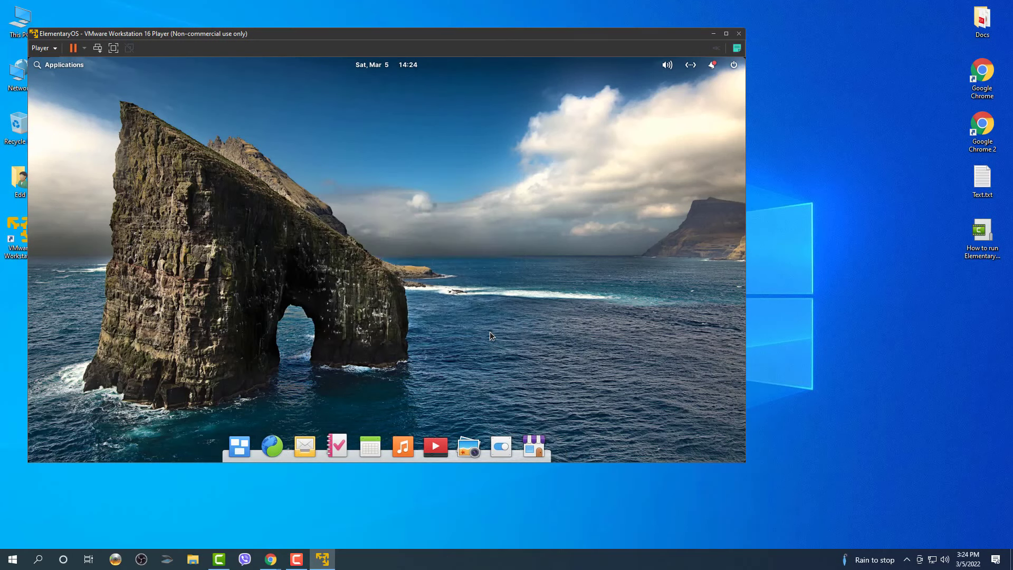
Show the virtual machine in full screen and open youtube.com in the guest's web browser with its window maximized
click(113, 49)
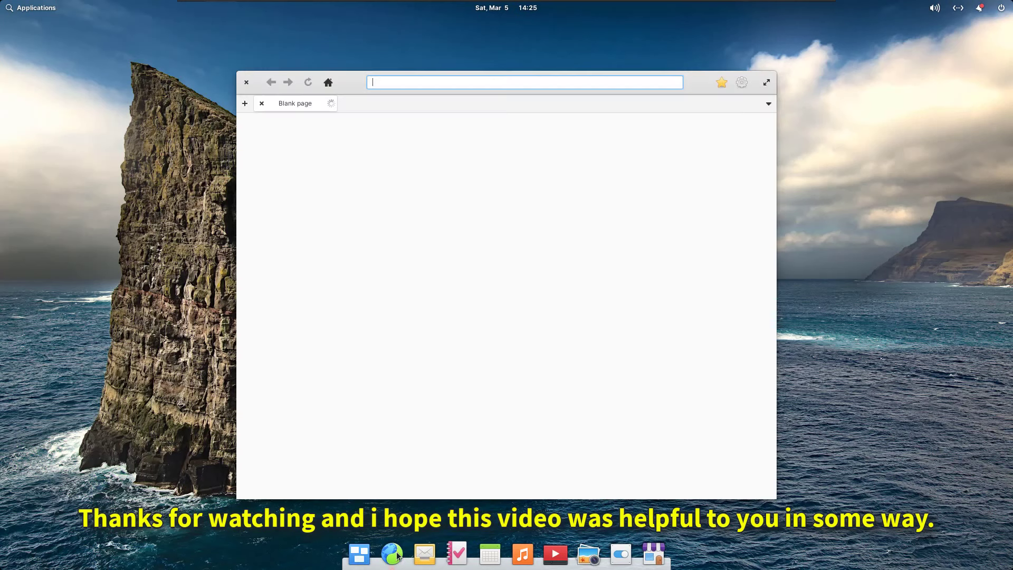
text(youtube.com)
key(Return)
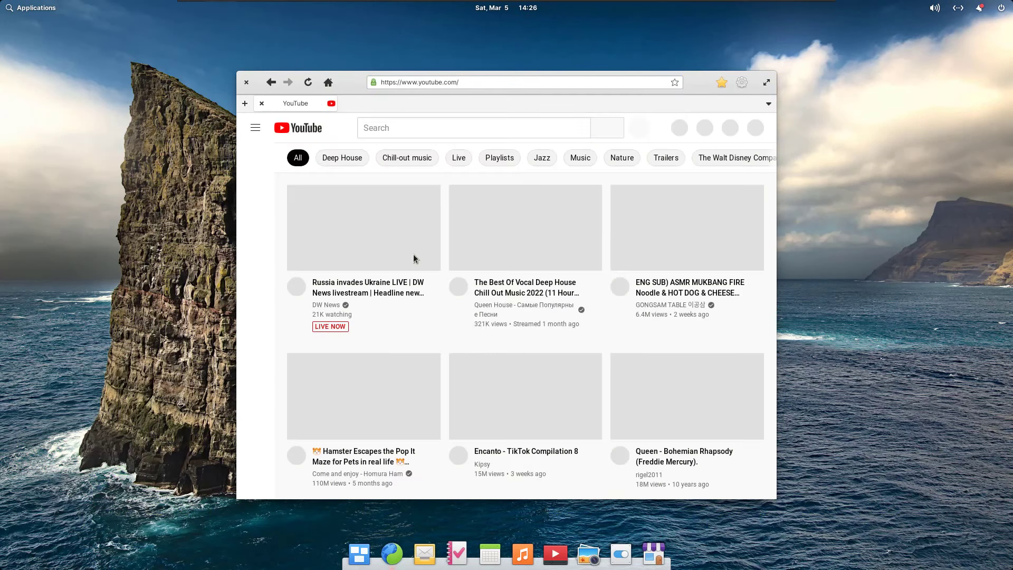
click(766, 83)
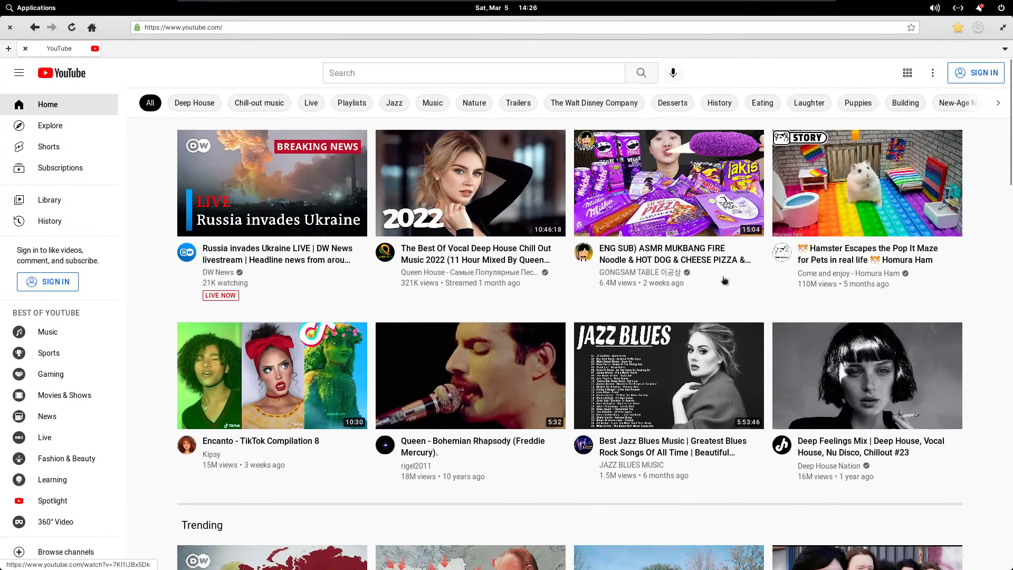
Browse the recommended and trending videos on the YouTube home page and close the browser
scroll(760, 301, down, 2)
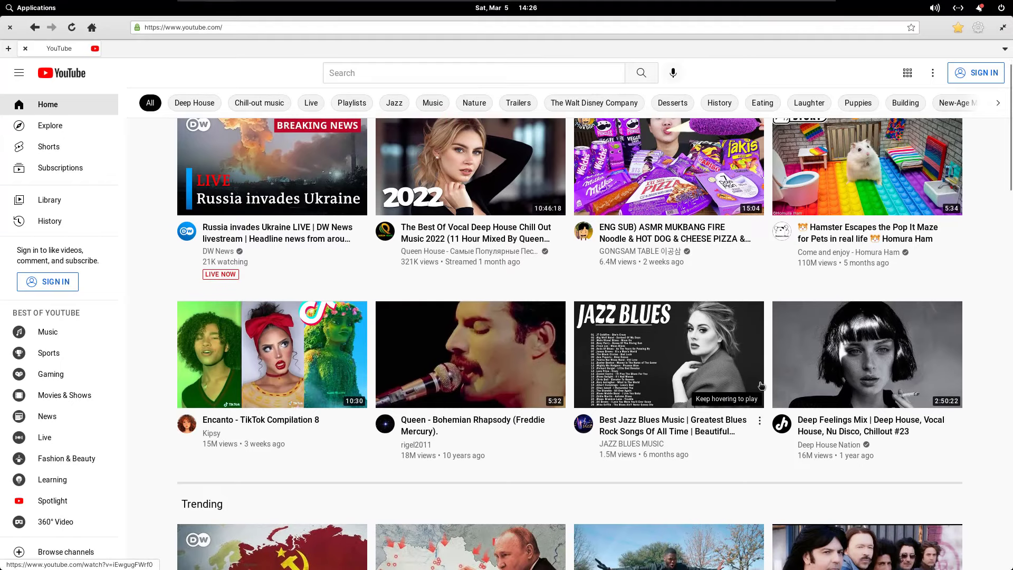
scroll(765, 390, down, 1)
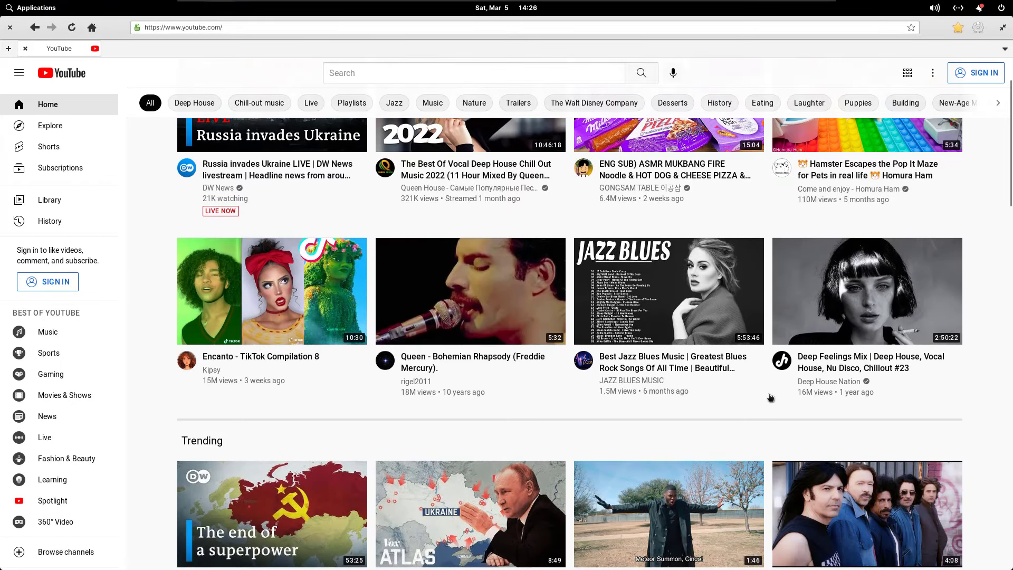
scroll(771, 398, down, 8)
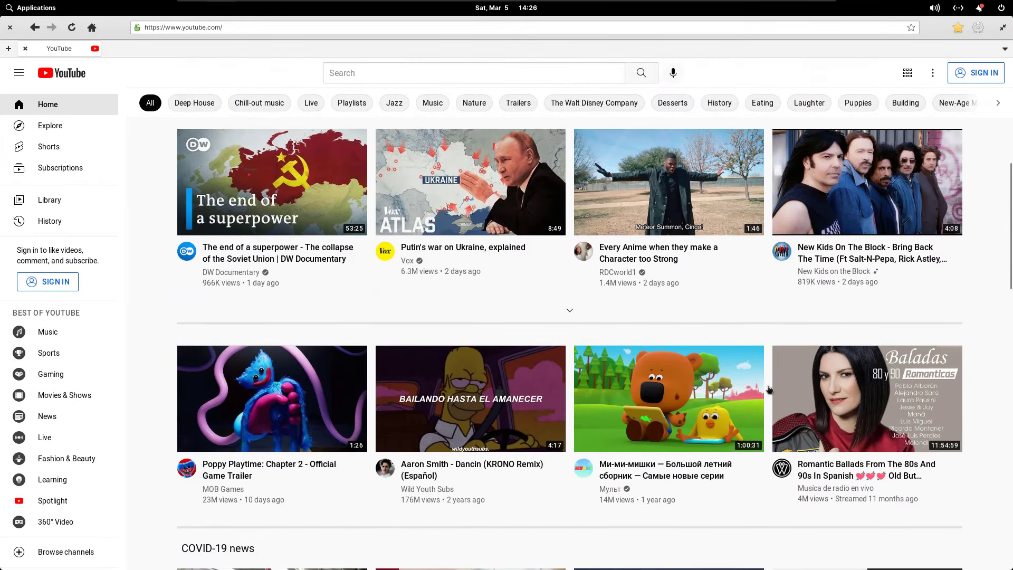
scroll(769, 389, down, 2)
click(1002, 29)
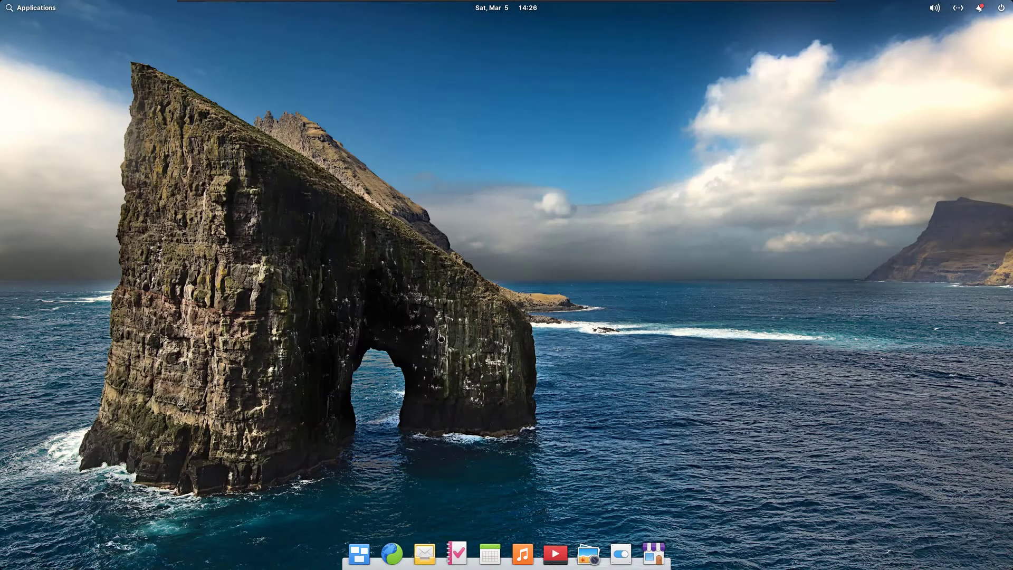
Shut down Elementary OS from its session options and confirm the shutdown
click(1001, 7)
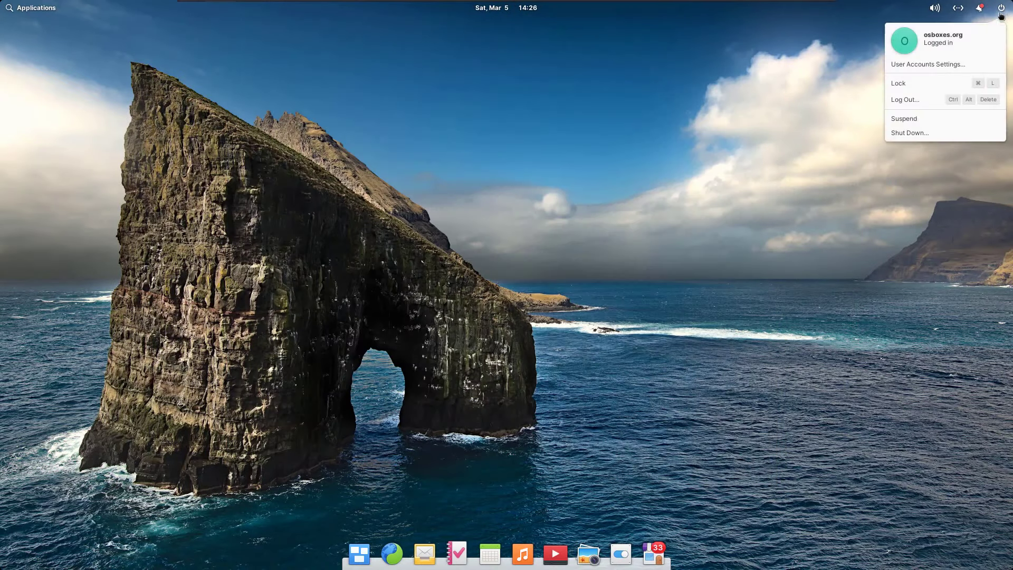
click(909, 133)
click(590, 302)
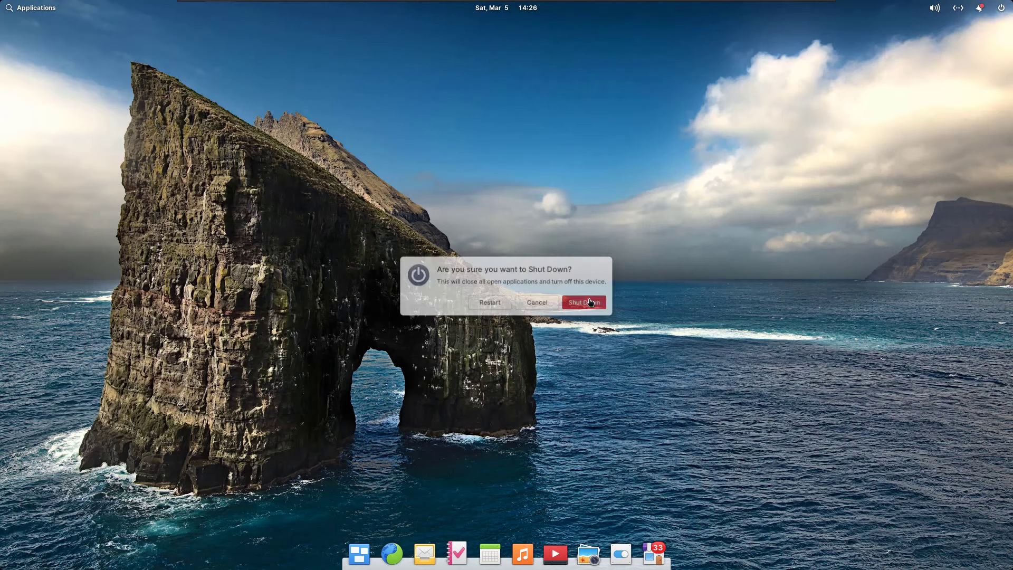